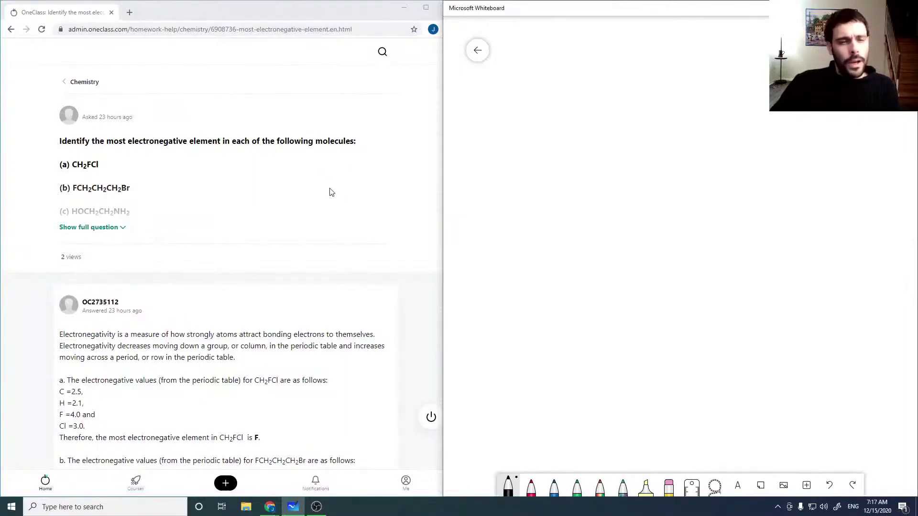
Return to the whiteboard gallery and open the saved board with the periodic table.
click(478, 50)
scroll(672, 292, down, 1)
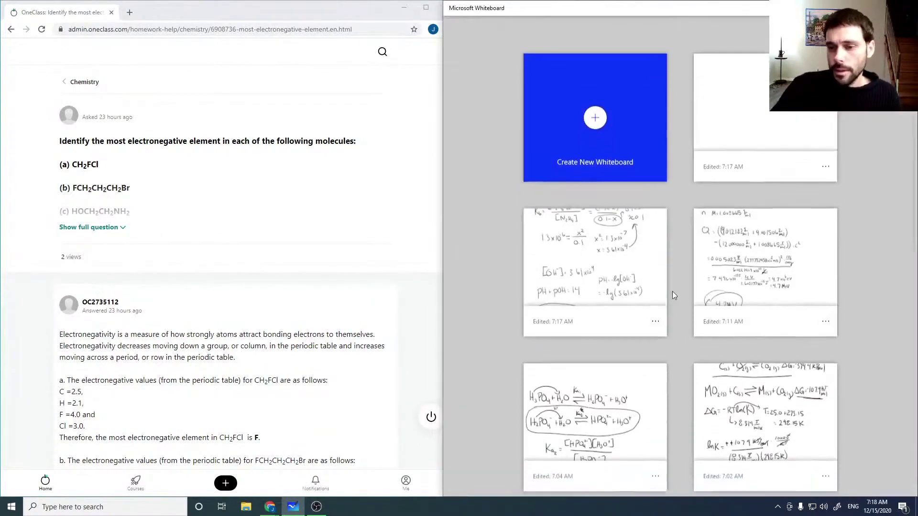
scroll(674, 316, down, 2)
scroll(674, 369, down, 2)
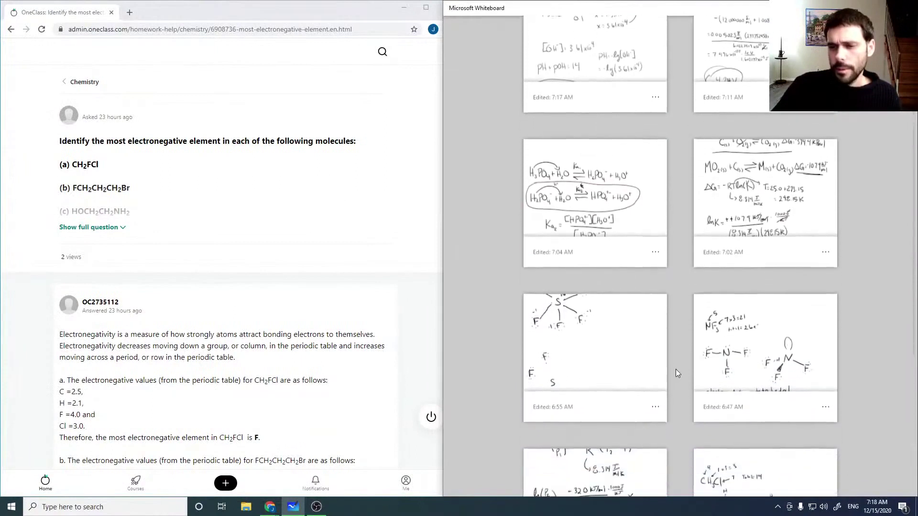
scroll(676, 375, down, 2)
scroll(676, 375, down, 1)
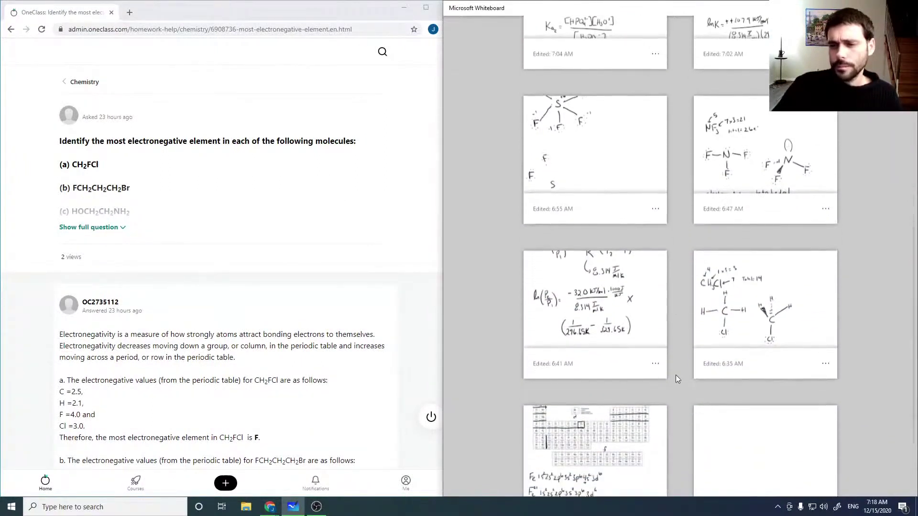
click(631, 423)
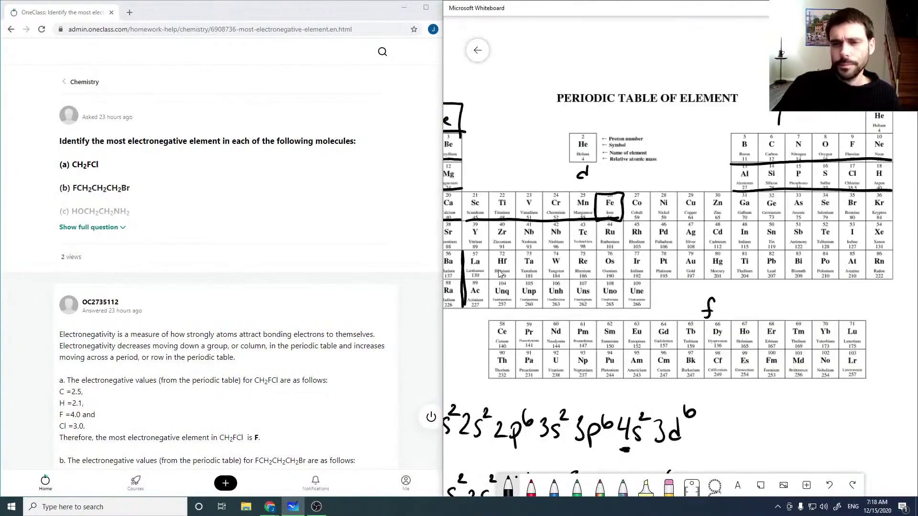
scroll(675, 245, down, 2)
scroll(667, 273, down, 1)
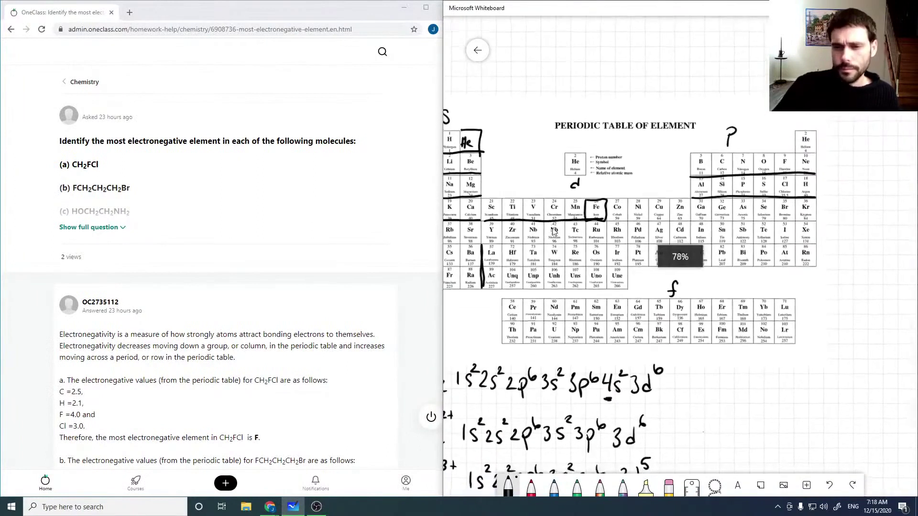
scroll(654, 309, down, 2)
scroll(653, 309, down, 1)
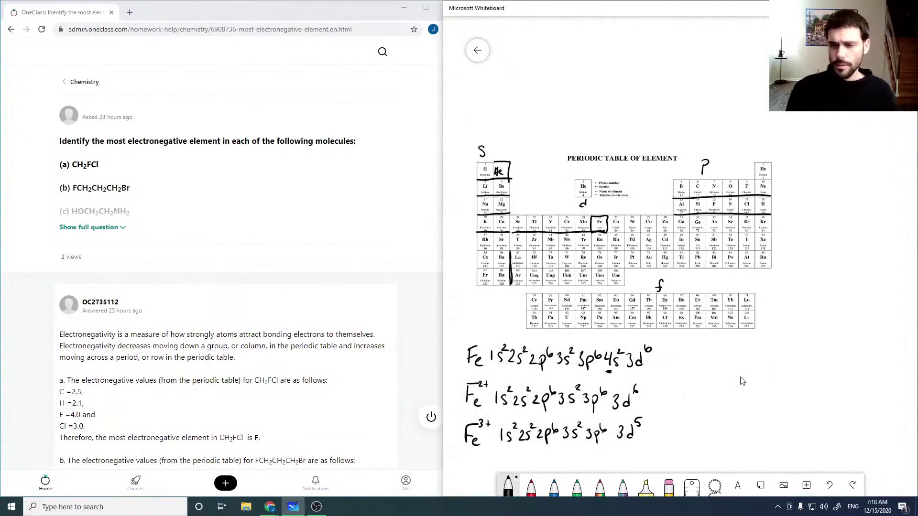
Erase the old handwriting around the periodic table, then return to the black pen.
click(669, 486)
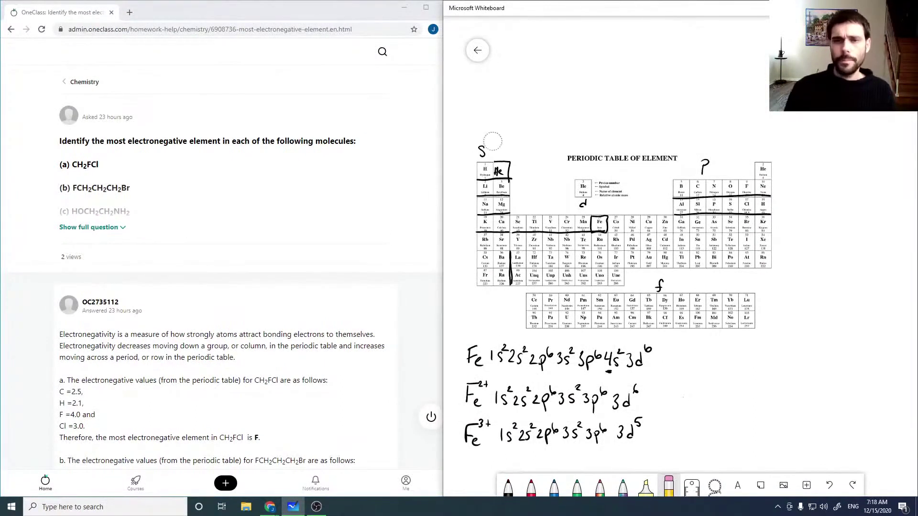
mouse_move(492, 143)
mouse_down()
mouse_move(480, 287)
mouse_move(606, 416)
mouse_move(567, 237)
mouse_move(696, 180)
mouse_move(807, 179)
mouse_up()
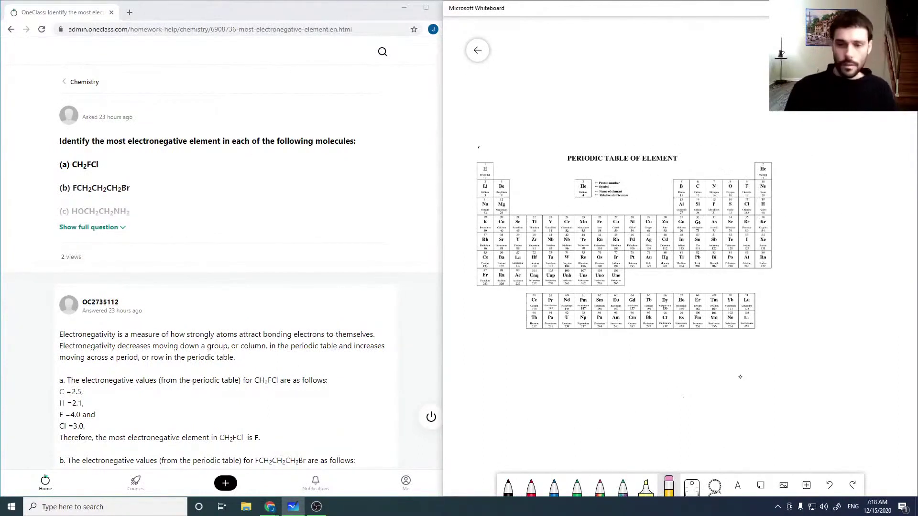
key(alt+w)
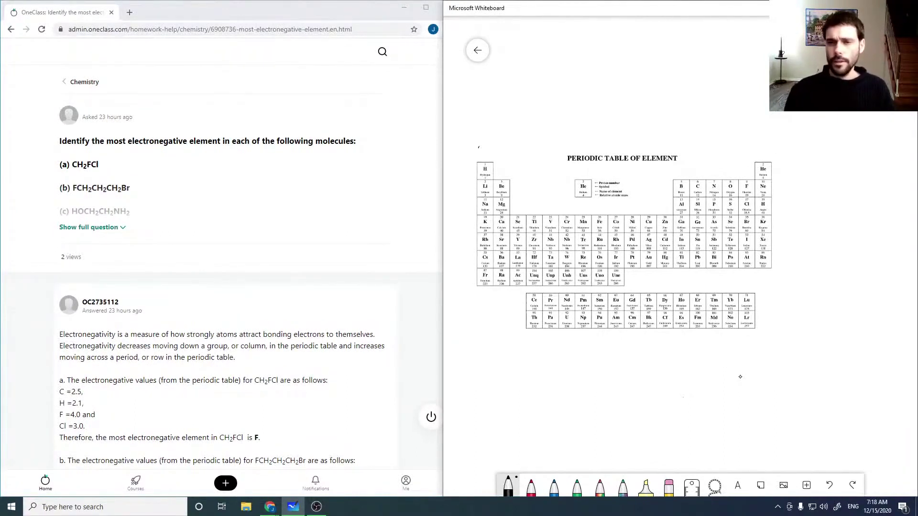
Draw a diagonal trend arrow toward F/Ne and write 'a) F' below the table.
drag(481, 280, 752, 196)
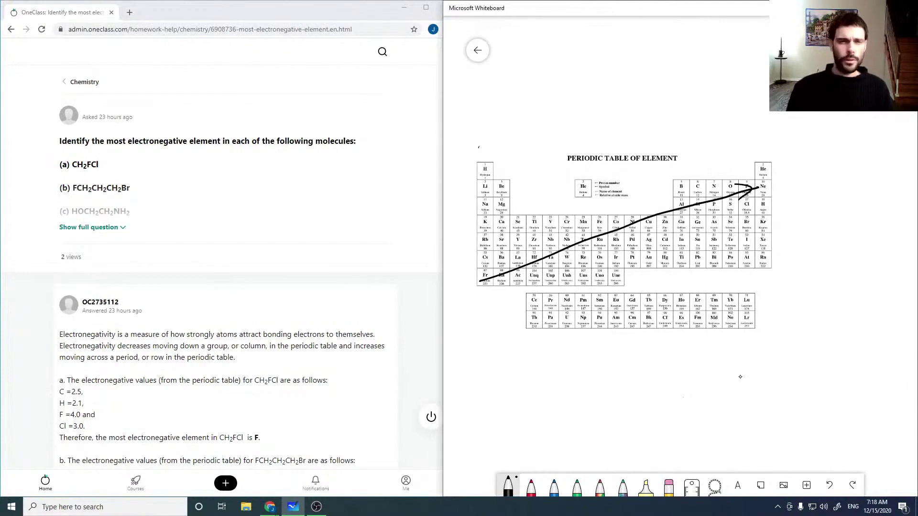
drag(461, 361, 466, 376)
mouse_move(468, 358)
mouse_down()
mouse_move(471, 380)
mouse_move(493, 382)
mouse_up()
drag(490, 361, 504, 361)
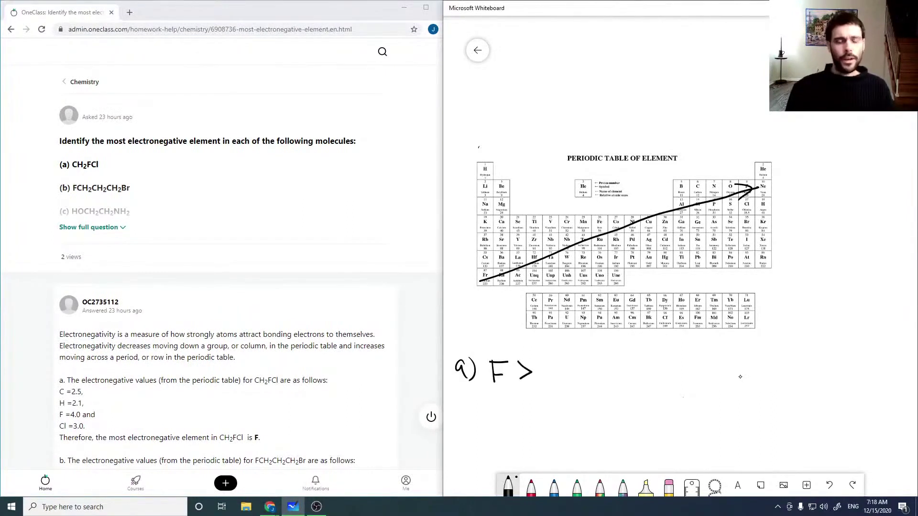
Finish answer a) as 'F > Cl > C > H' beside CH2FCl, and add label b).
mouse_move(550, 364)
mouse_down()
mouse_move(552, 381)
mouse_move(640, 378)
mouse_up()
drag(461, 396, 474, 422)
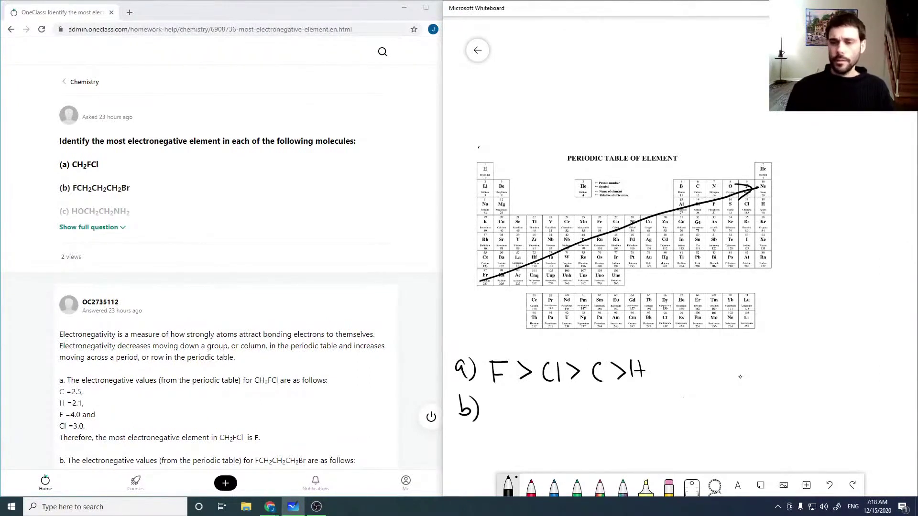
drag(702, 360, 712, 375)
mouse_move(717, 361)
mouse_down()
mouse_move(717, 375)
mouse_move(740, 382)
mouse_up()
drag(753, 365, 755, 385)
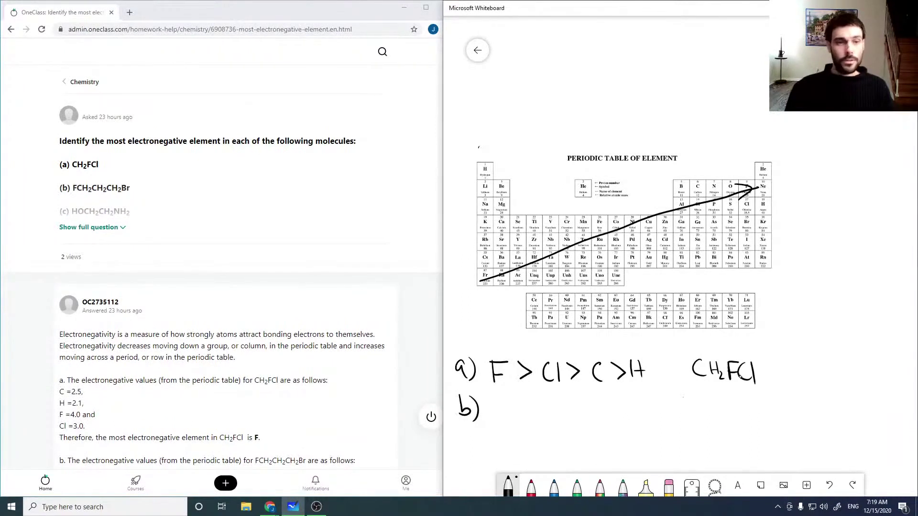
Write the formula FCH2CH2CH2Br for part b) below CH2FCl.
mouse_move(728, 396)
mouse_down()
mouse_move(730, 414)
mouse_move(793, 414)
mouse_up()
mouse_move(804, 400)
mouse_down()
mouse_move(804, 416)
mouse_move(822, 420)
mouse_up()
drag(822, 400, 831, 414)
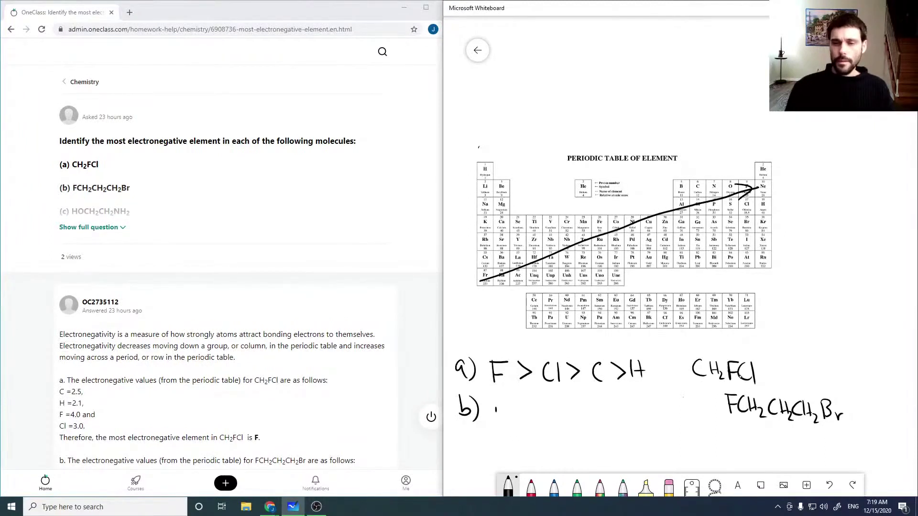
Write answer b) as 'F > Br > C > H'.
drag(497, 404, 496, 428)
mouse_move(495, 405)
mouse_down()
mouse_move(509, 403)
mouse_move(515, 423)
mouse_move(535, 424)
mouse_up()
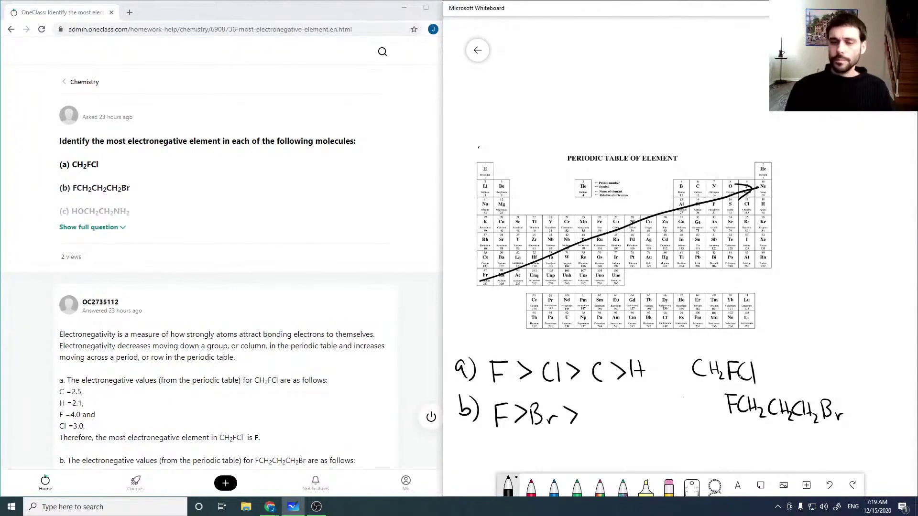
mouse_move(594, 406)
mouse_down()
mouse_move(592, 421)
mouse_move(623, 423)
mouse_up()
Add label c) and the formula HOCH2CH2NH2 below the other formulas.
mouse_move(470, 439)
mouse_down()
mouse_move(468, 450)
mouse_move(478, 453)
mouse_up()
mouse_move(723, 431)
mouse_down()
mouse_move(723, 450)
mouse_move(732, 449)
mouse_up()
drag(722, 442, 766, 448)
mouse_move(773, 435)
mouse_down()
mouse_move(773, 449)
mouse_move(773, 441)
mouse_up()
mouse_move(776, 443)
mouse_down()
mouse_move(782, 454)
mouse_move(798, 448)
mouse_up()
drag(802, 432, 808, 449)
drag(802, 441, 824, 446)
drag(823, 433, 836, 446)
mouse_move(840, 436)
mouse_down()
mouse_move(841, 449)
mouse_move(854, 455)
mouse_up()
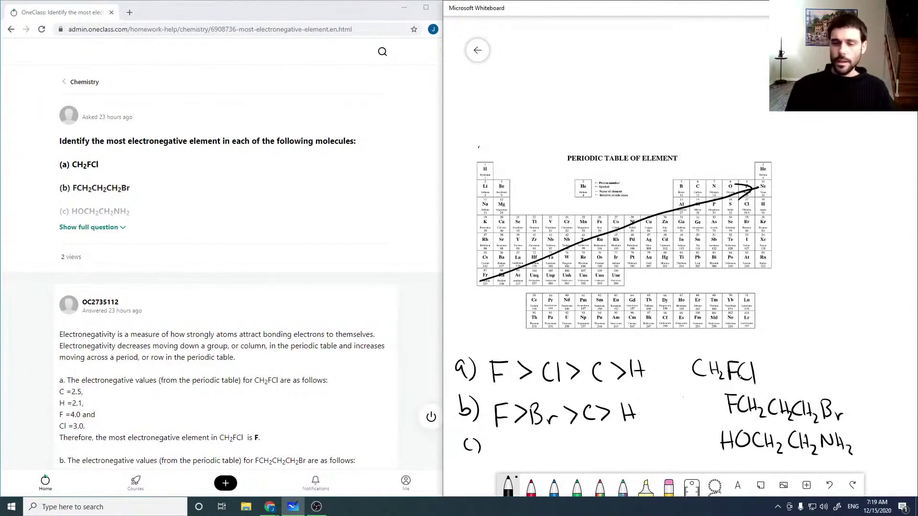
Write answer c) as 'O > N > C > H'.
drag(504, 440, 533, 450)
mouse_move(532, 451)
mouse_down()
mouse_move(521, 459)
mouse_move(555, 443)
mouse_up()
mouse_move(552, 436)
mouse_down()
mouse_move(554, 455)
mouse_move(573, 447)
mouse_up()
mouse_move(574, 446)
mouse_down()
mouse_move(564, 457)
mouse_move(614, 447)
mouse_up()
drag(614, 447, 604, 454)
mouse_move(624, 437)
mouse_down()
mouse_move(626, 456)
mouse_move(635, 458)
mouse_up()
drag(623, 447, 635, 446)
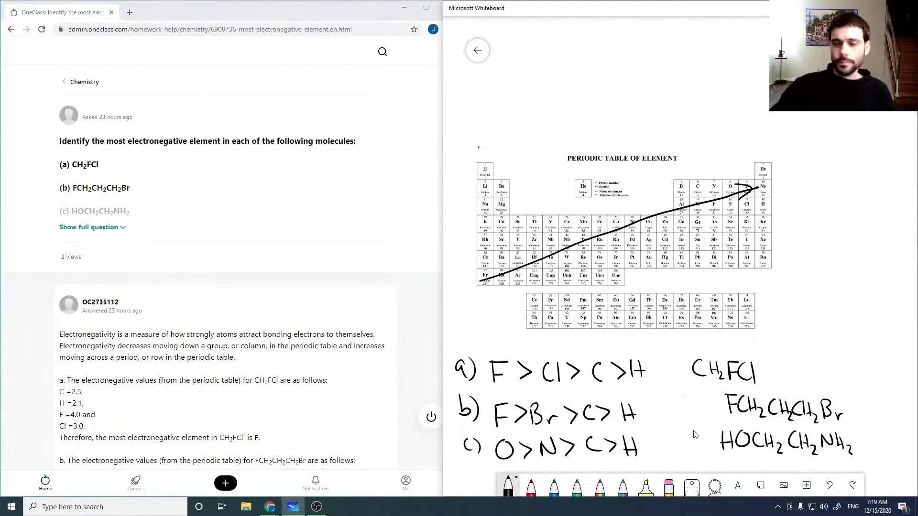
scroll(695, 430, down, 3)
scroll(696, 430, down, 3)
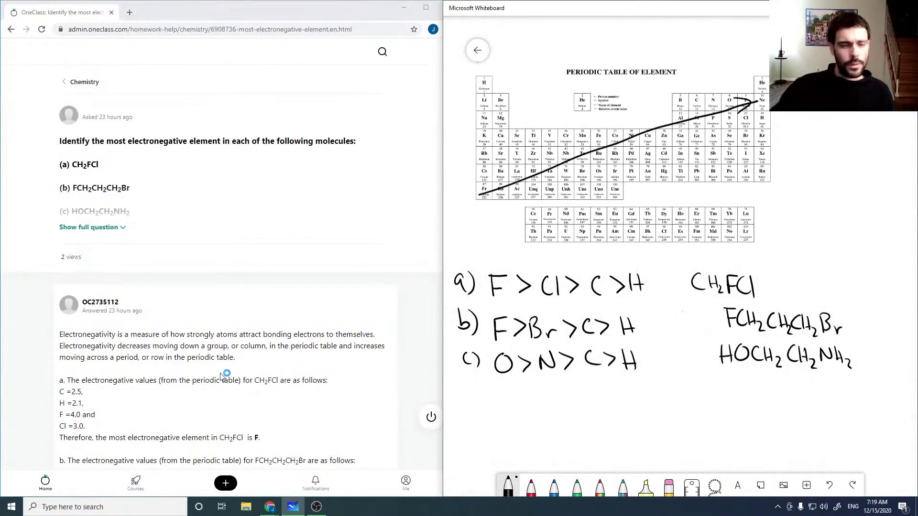
scroll(223, 373, down, 3)
scroll(223, 373, down, 3)
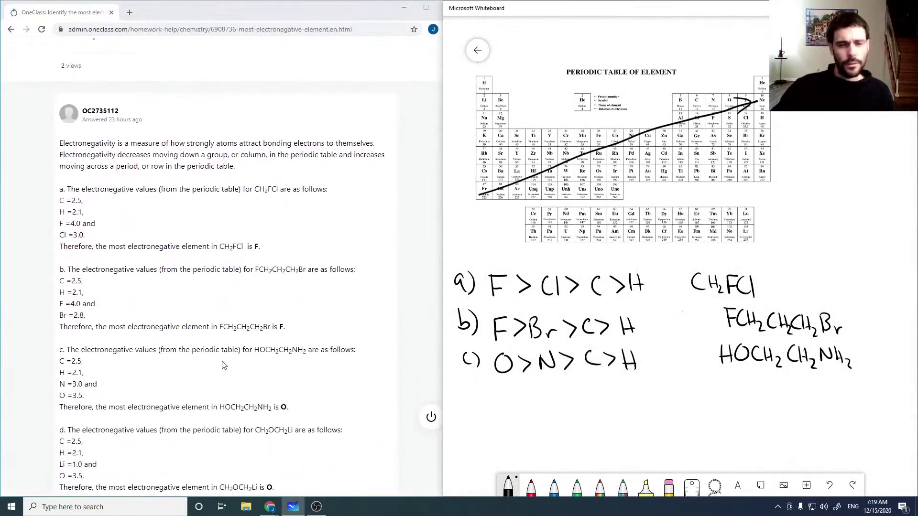
scroll(222, 364, down, 1)
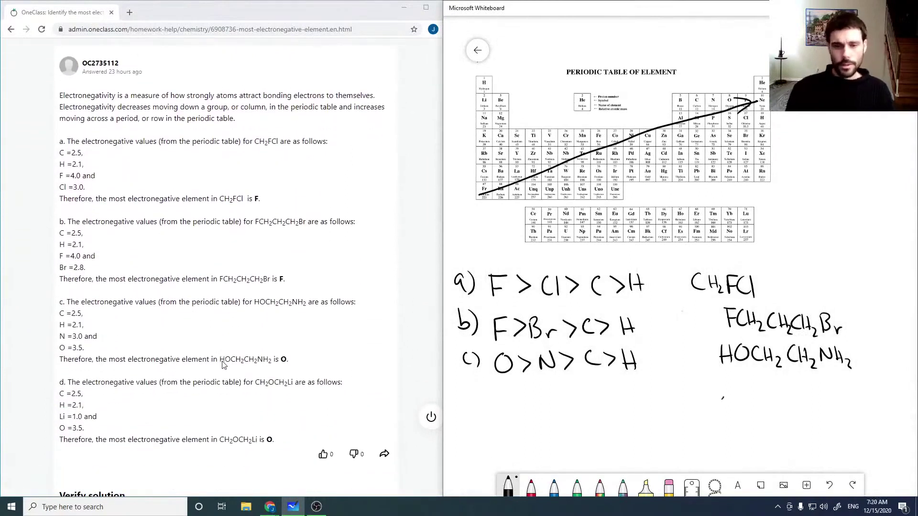
Write the formula CH2OCH2Li and the answer 'd) O > C > H > Li'.
mouse_move(724, 395)
mouse_down()
mouse_move(718, 412)
mouse_move(785, 413)
mouse_up()
drag(788, 406, 825, 415)
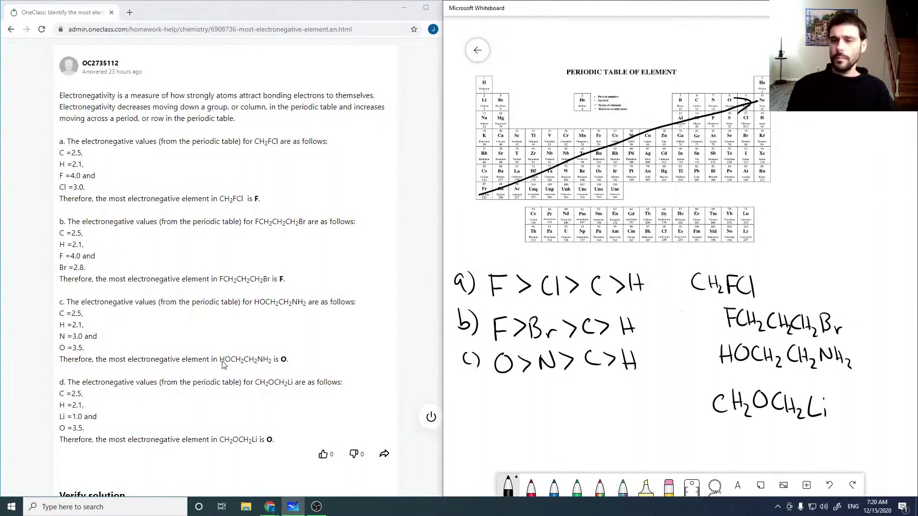
mouse_move(472, 393)
mouse_down()
mouse_move(466, 417)
mouse_move(479, 423)
mouse_move(586, 406)
mouse_move(600, 420)
mouse_up()
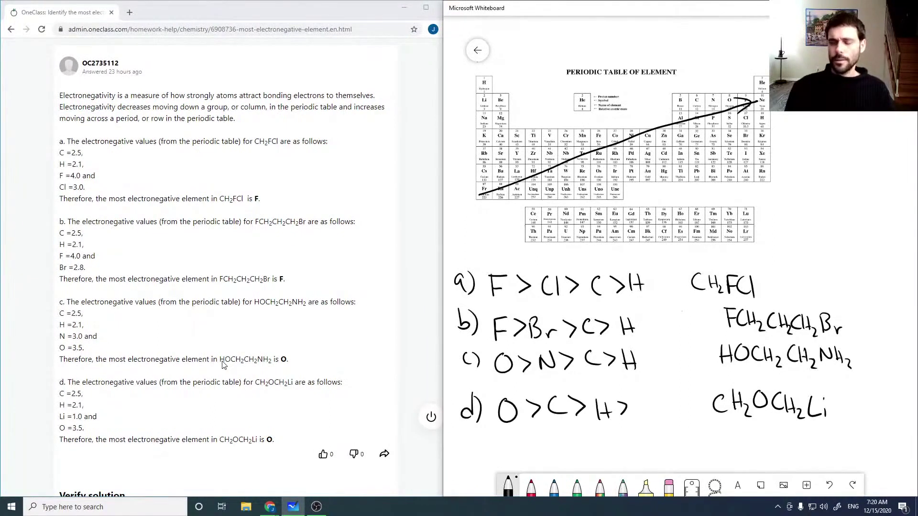
drag(636, 396, 643, 416)
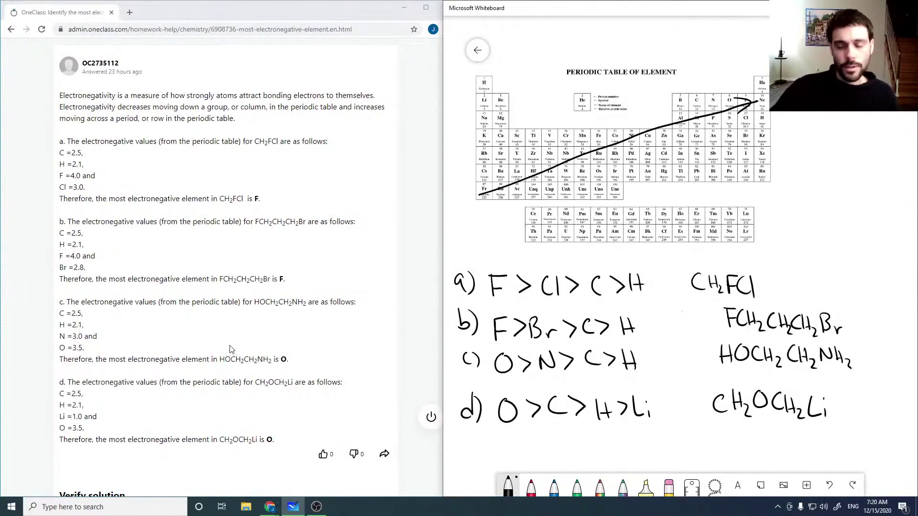
scroll(231, 350, down, 2)
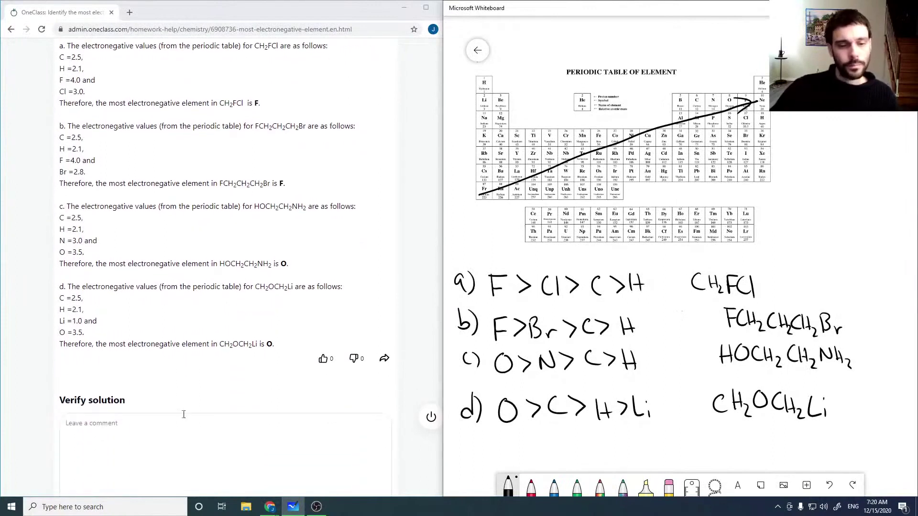
Start a OneClass verification comment saying 'solution is correct'.
click(184, 416)
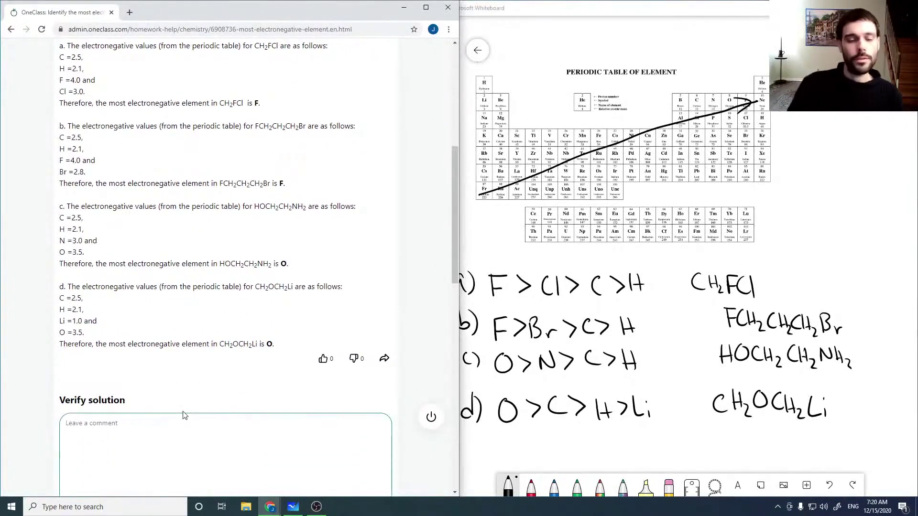
text(solution is correct)
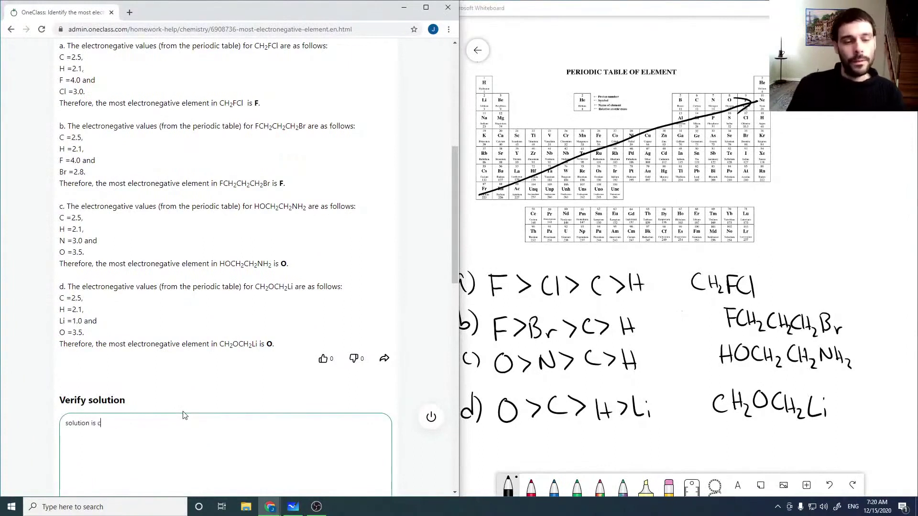